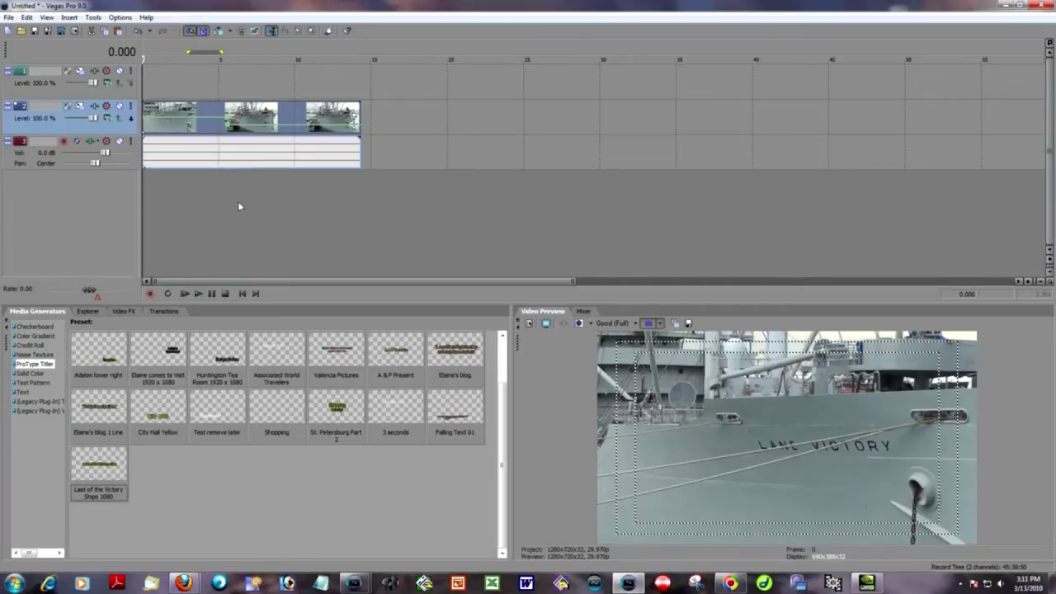
- Undock the video preview into a larger floating window and park the playhead at about 5.038 s
left_click(213, 113)
left_click_drag(216, 142, 269, 153)
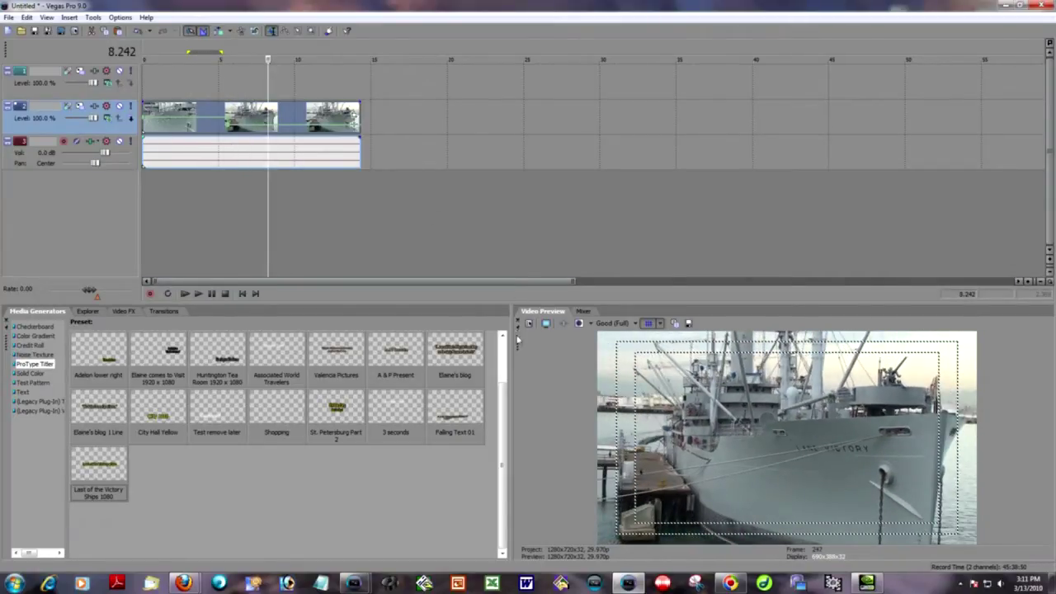
left_click_drag(519, 341, 408, 65)
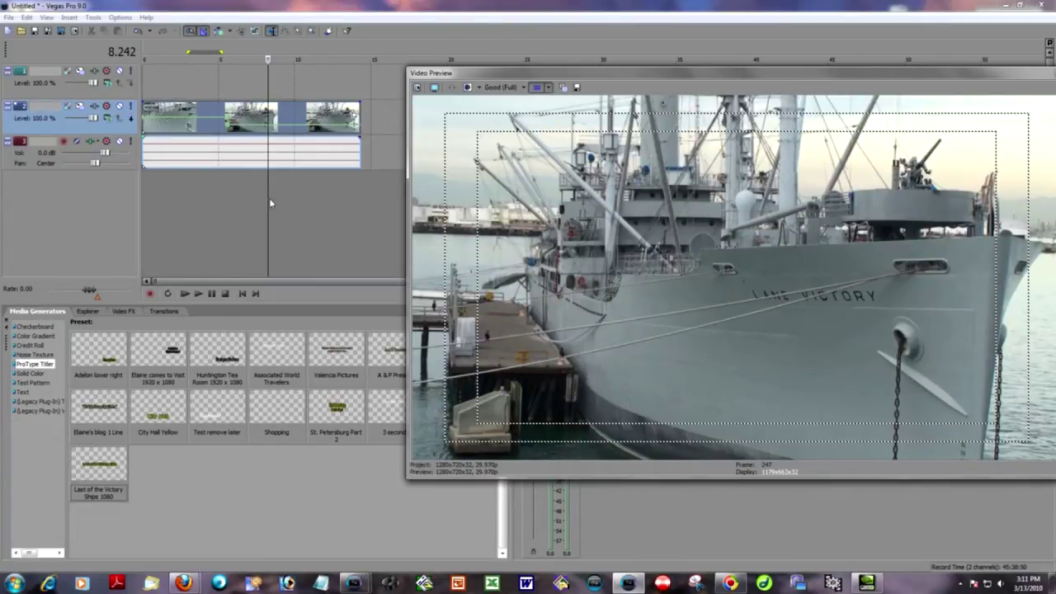
left_click(219, 202)
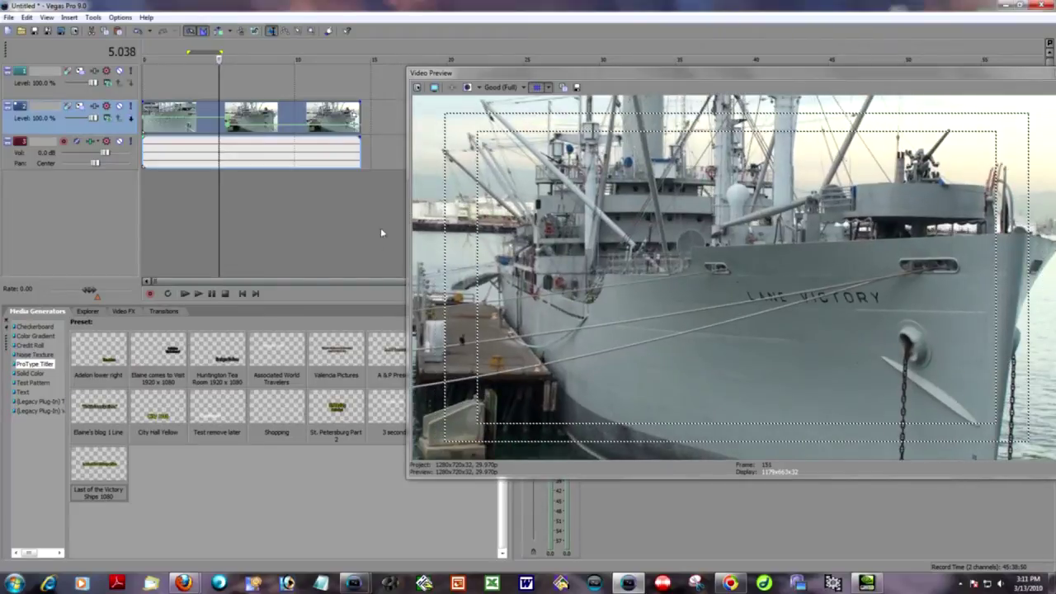
- Add the 'Last of the Victory Ships 1080' title above the ship footage, shifted later and lower
left_click_drag(99, 466, 232, 122)
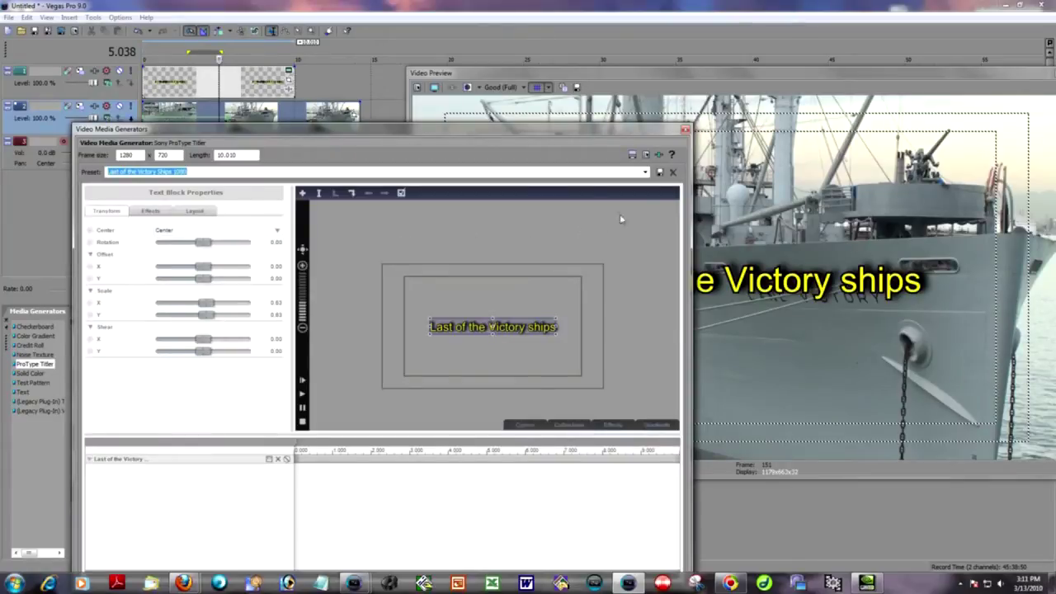
mouse_move(224, 84)
left_mouse_down()
mouse_move(312, 97)
mouse_move(220, 89)
left_mouse_up()
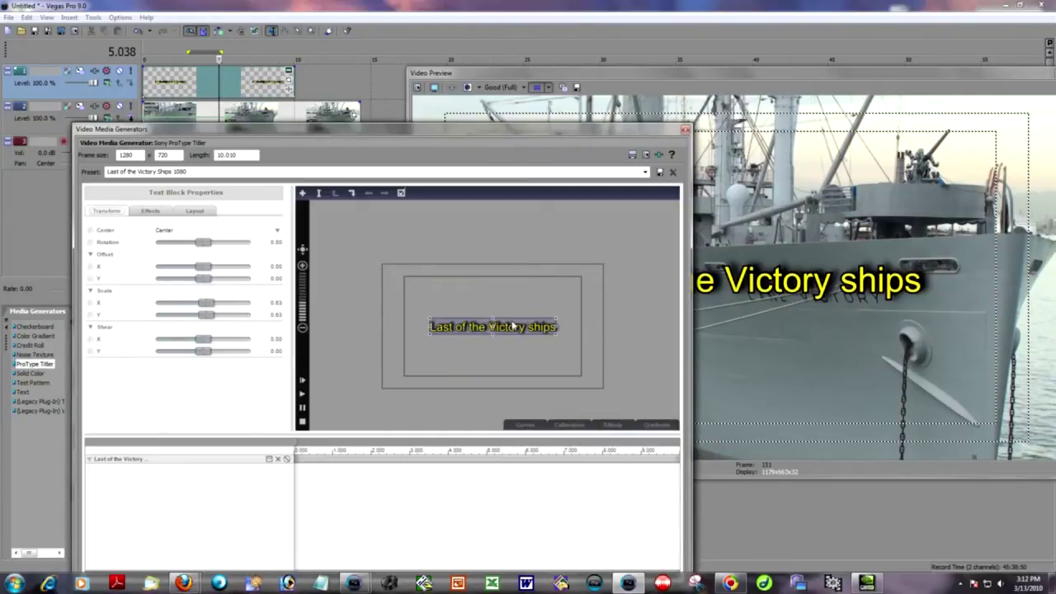
left_click_drag(512, 327, 510, 362)
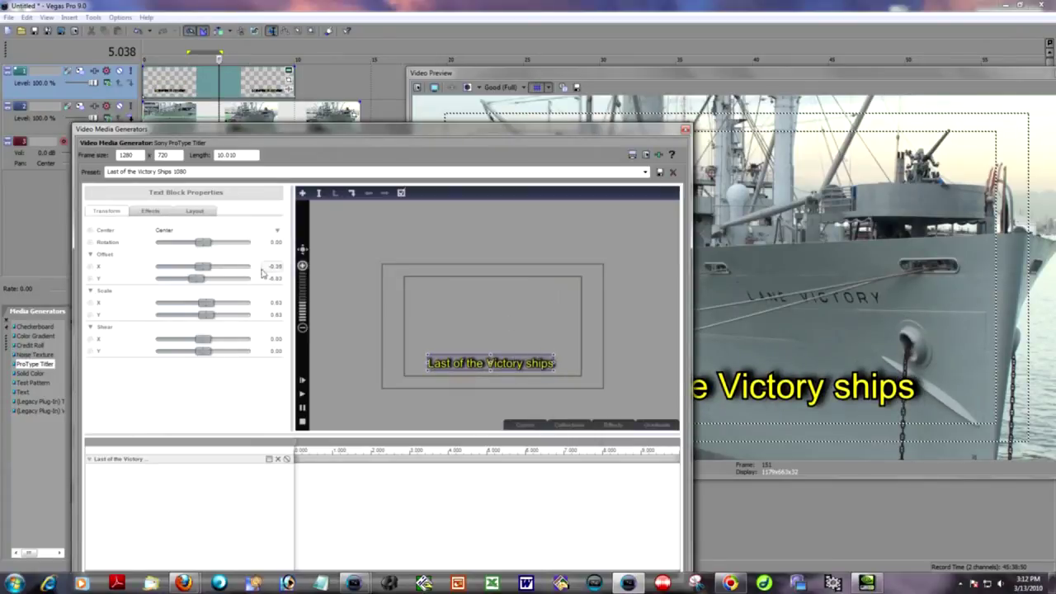
- Reset the title's Offset X, then slide it left to X -28.84 with Y -8.37
double_click(205, 266)
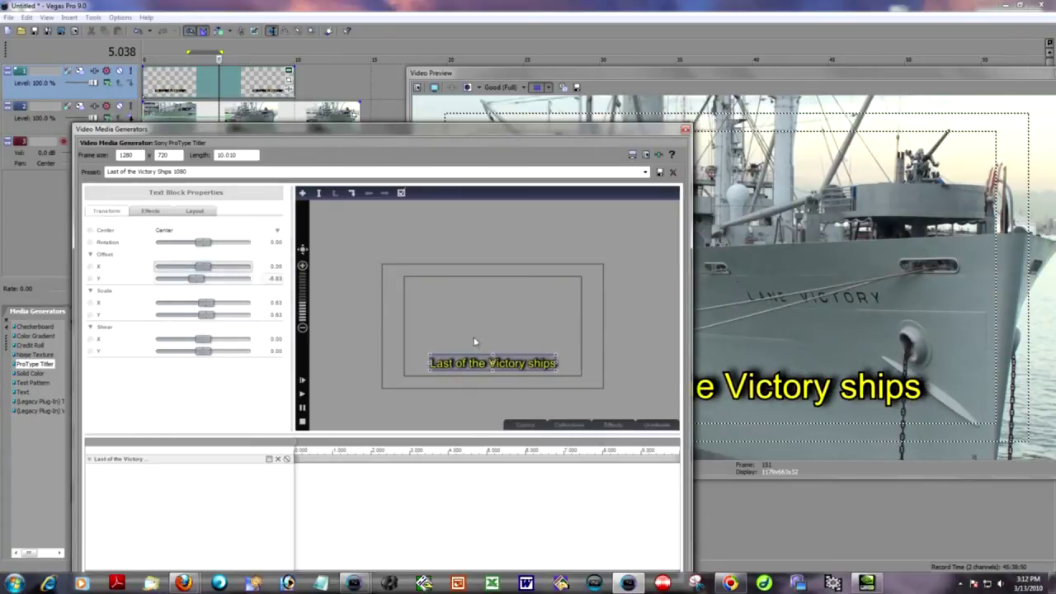
left_click_drag(537, 136, 559, 137)
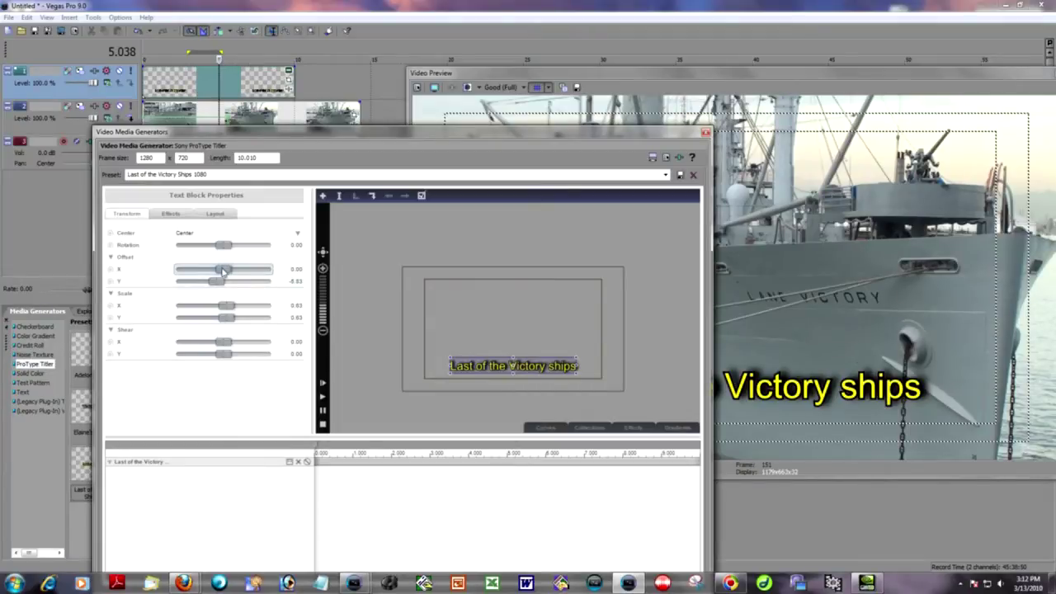
left_click_drag(223, 270, 191, 269)
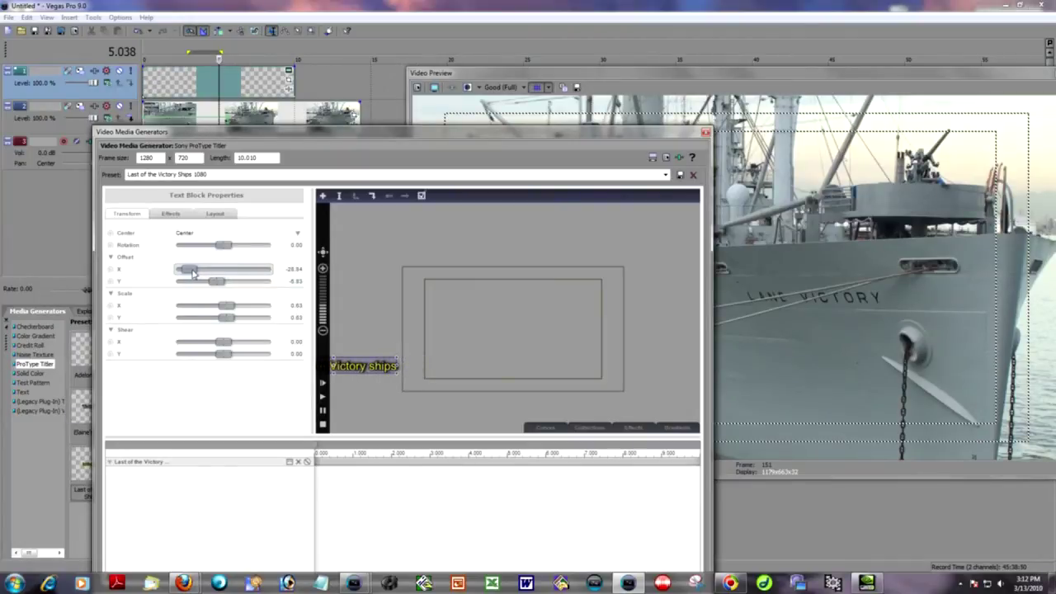
mouse_move(190, 272)
left_mouse_down()
mouse_move(263, 275)
mouse_move(186, 277)
mouse_move(220, 284)
mouse_move(217, 272)
mouse_move(228, 273)
mouse_move(191, 273)
left_mouse_up()
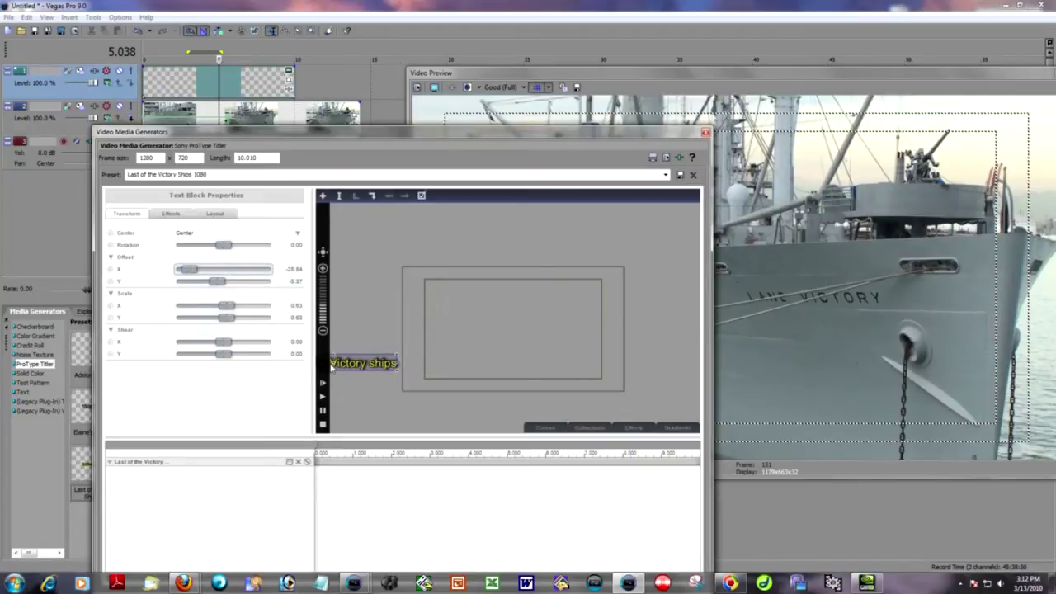
- Keyframe Offset X so the title slides from -28.84 to 0.00 by 2 seconds
left_click(112, 271)
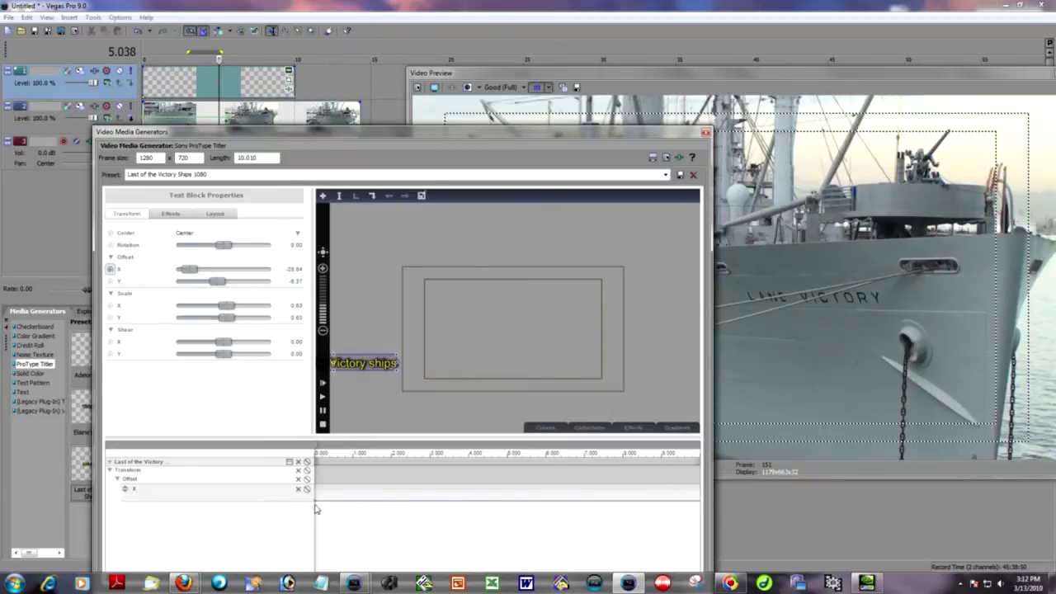
left_click(392, 450)
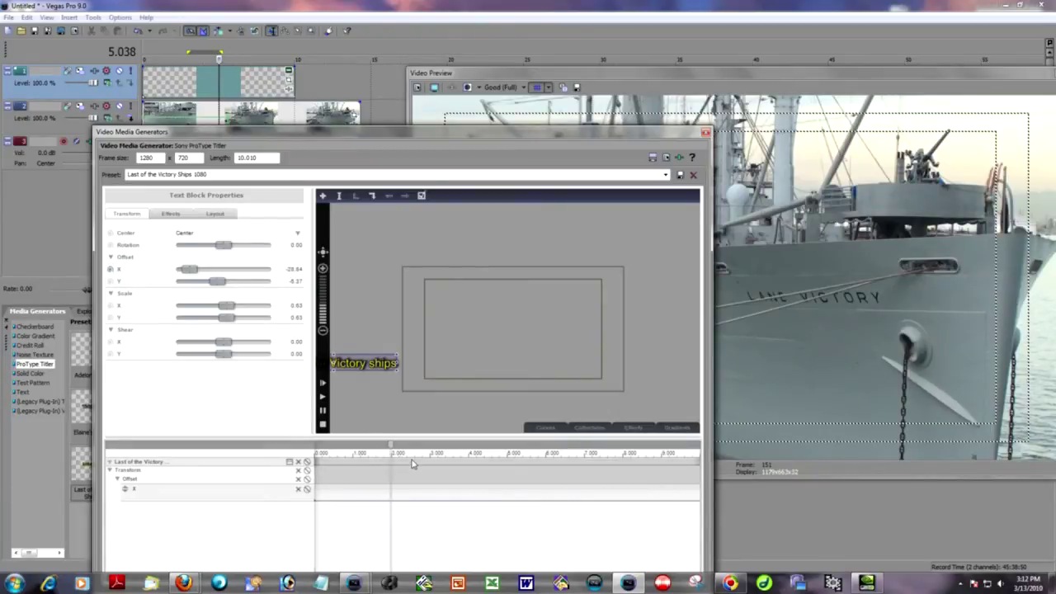
double_click(189, 270)
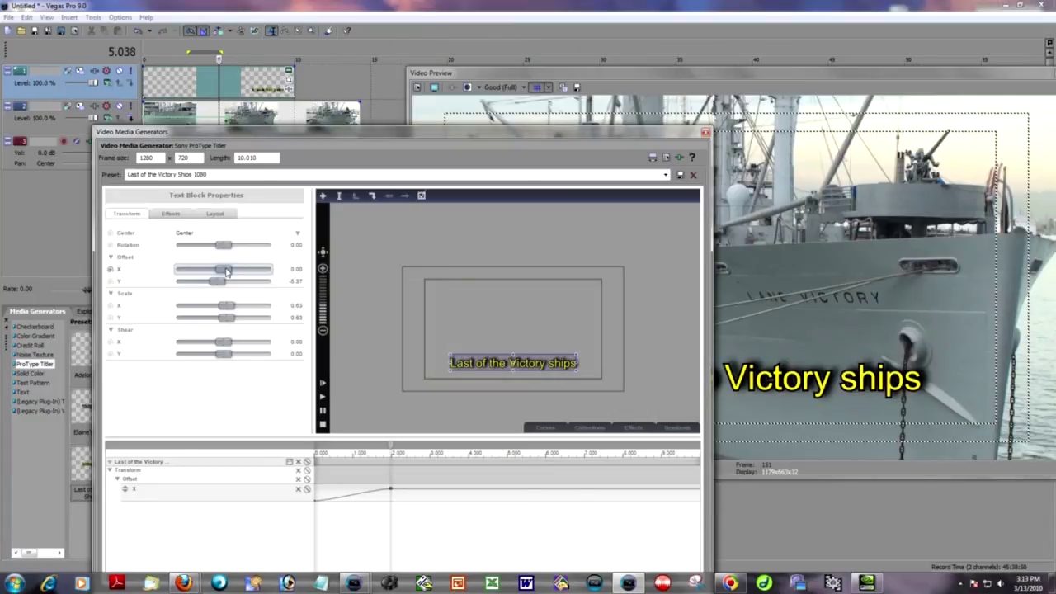
mouse_move(391, 446)
left_mouse_down()
mouse_move(318, 447)
mouse_move(395, 446)
left_mouse_up()
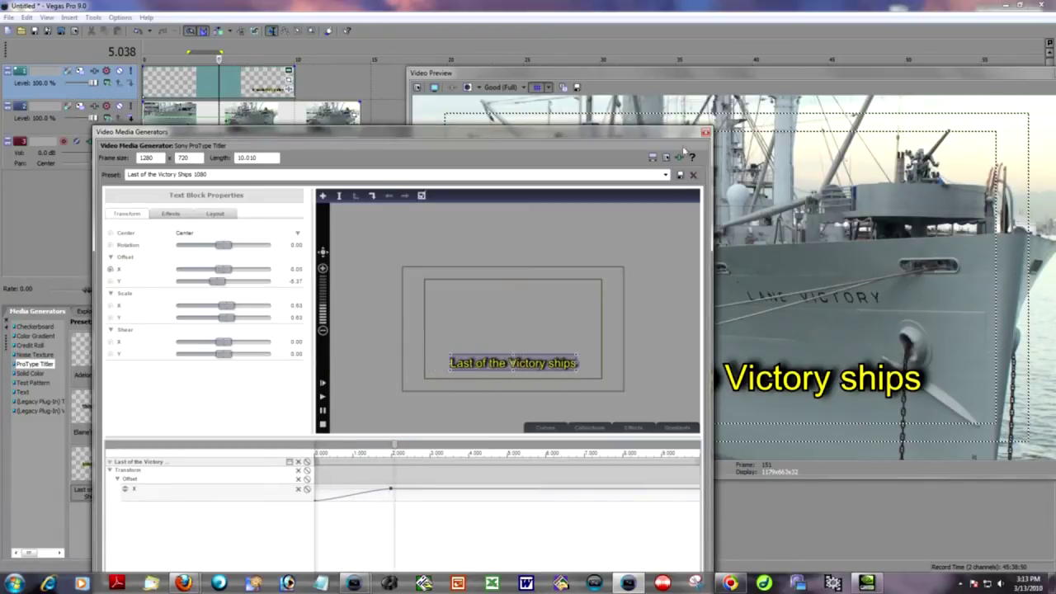
left_click(705, 132)
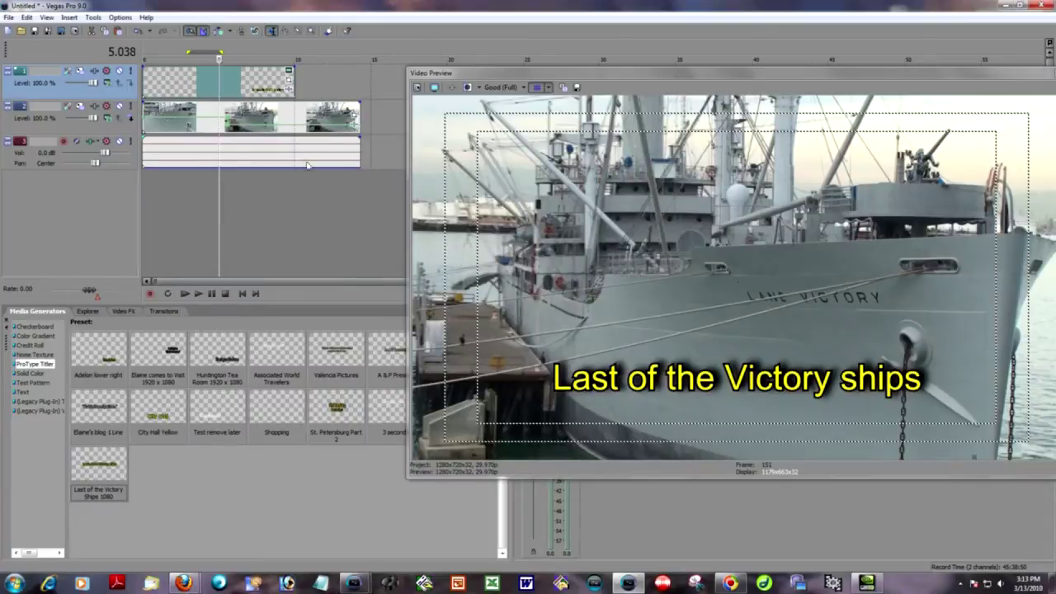
- Play back the slide-in, then park at 5.625 s and reopen the title's generator settings
left_click(191, 216)
left_click(198, 293)
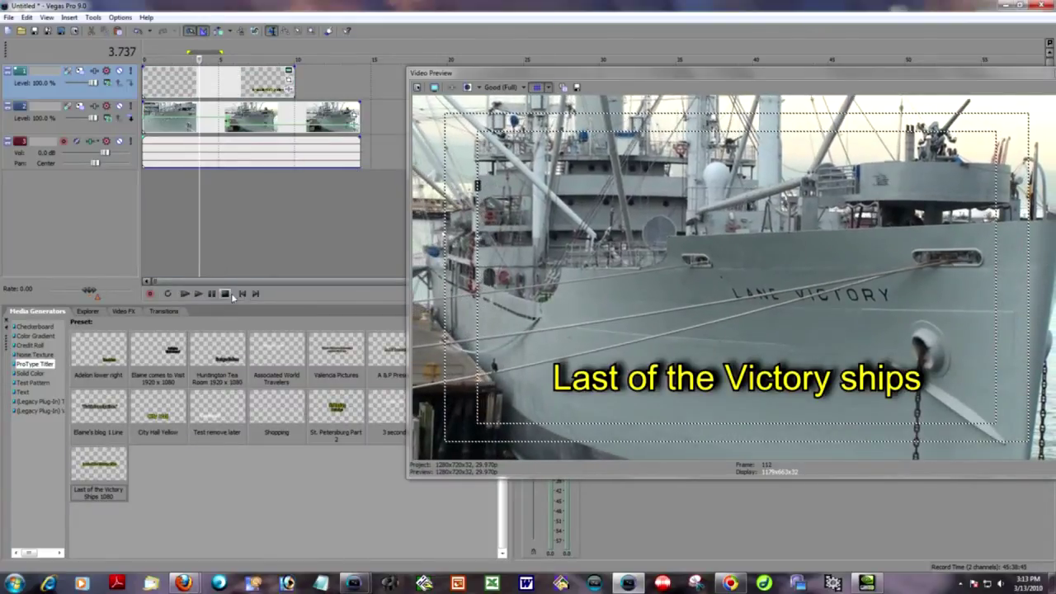
left_click(198, 294)
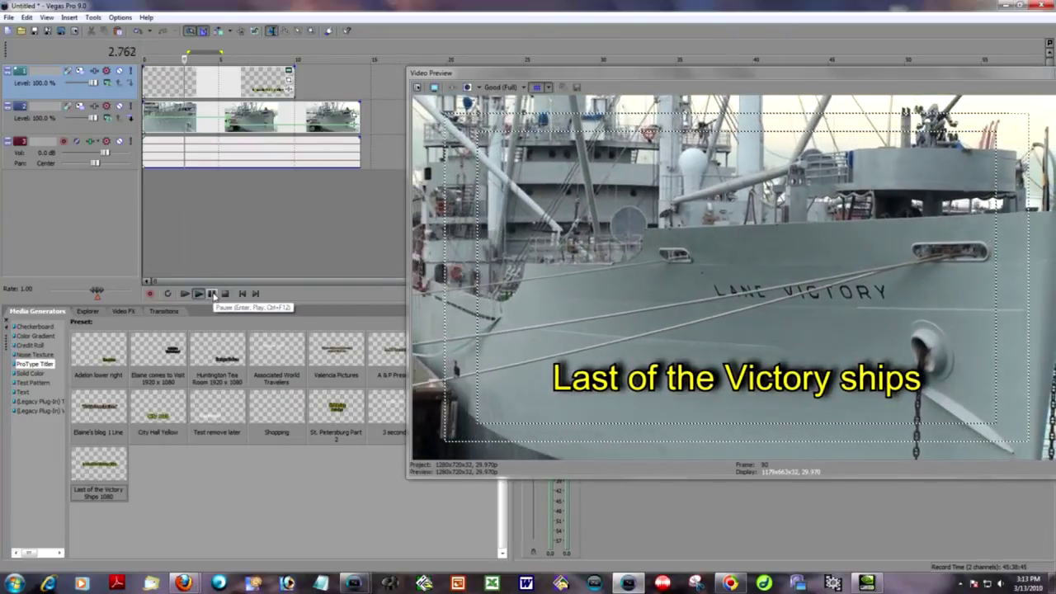
left_click(212, 294)
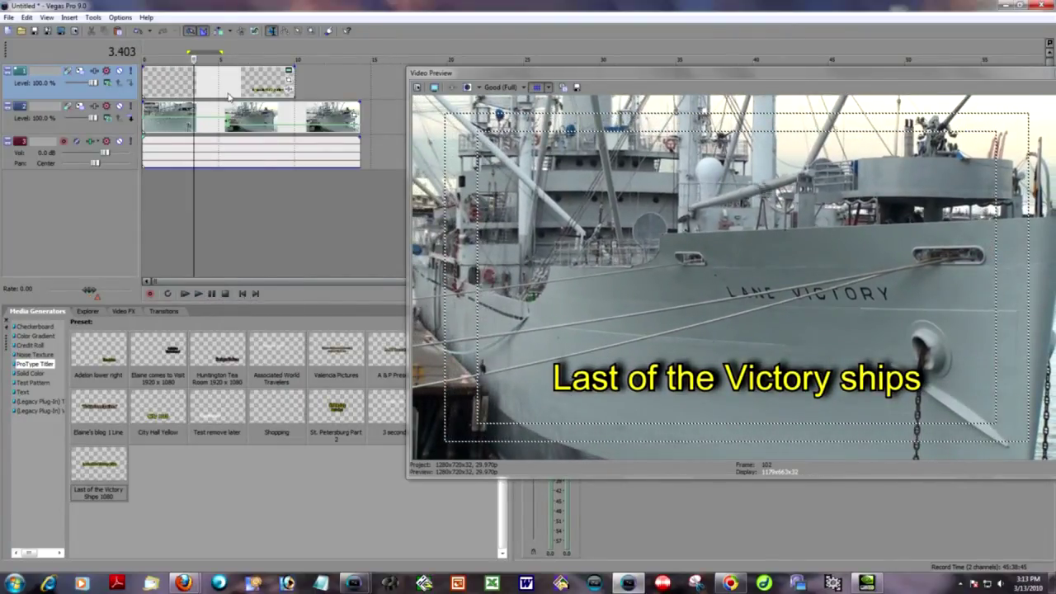
left_click(229, 139)
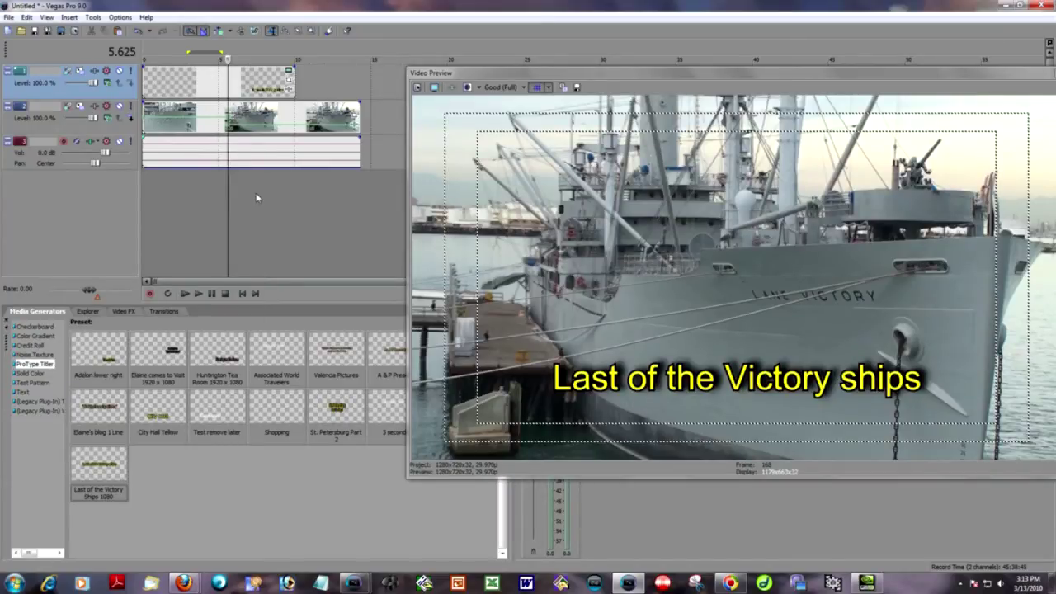
left_click(288, 72)
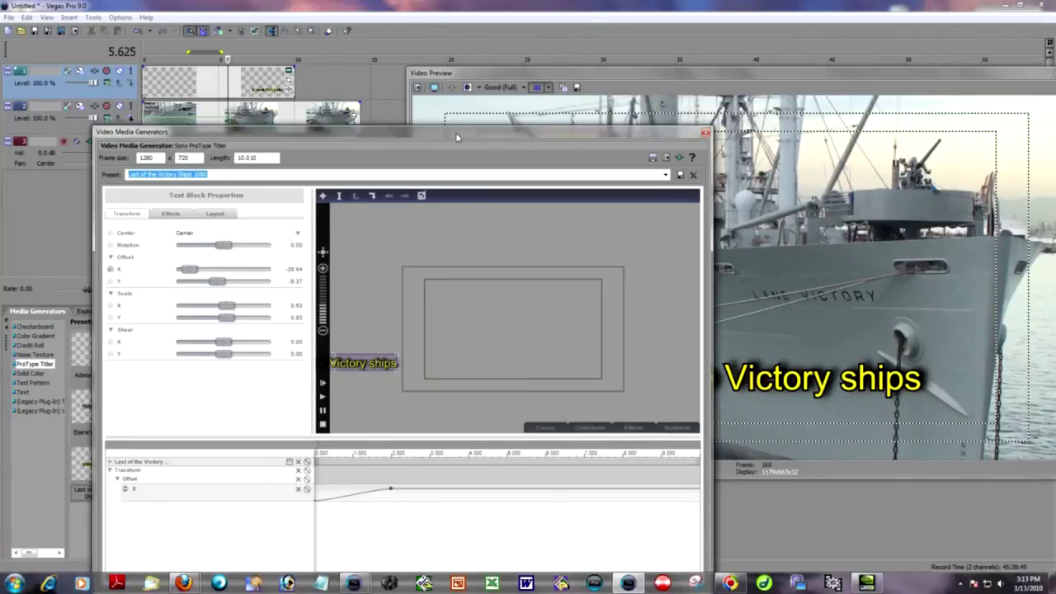
- Move the slide-in keyframes later: X -28.84 at about 4.2 s to 0.00 near 5 s
left_click_drag(457, 138, 494, 110)
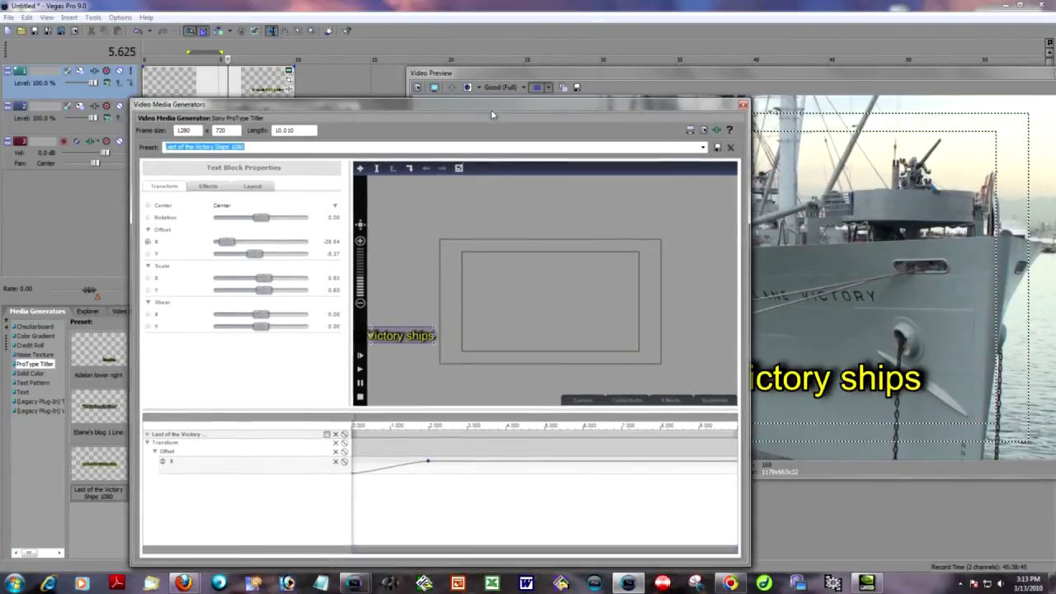
left_click(428, 464)
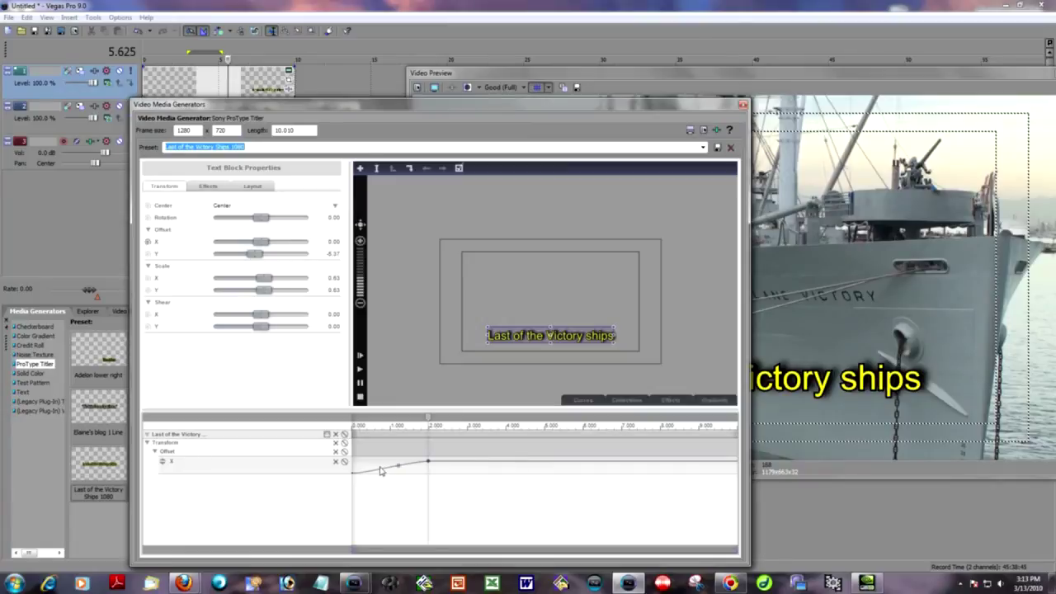
left_click_drag(357, 437, 386, 440)
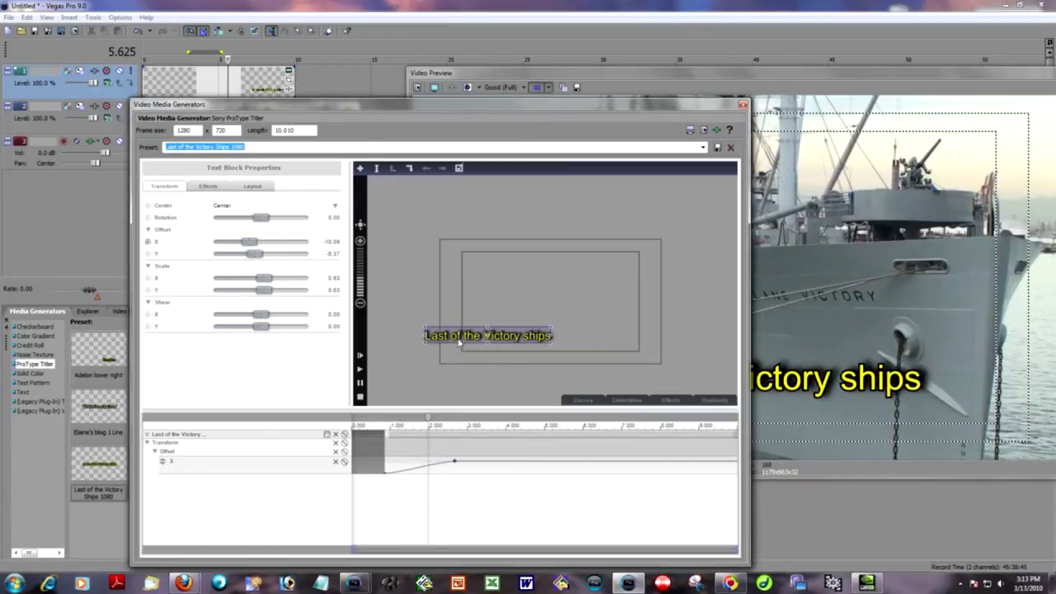
left_click_drag(530, 111, 415, 101)
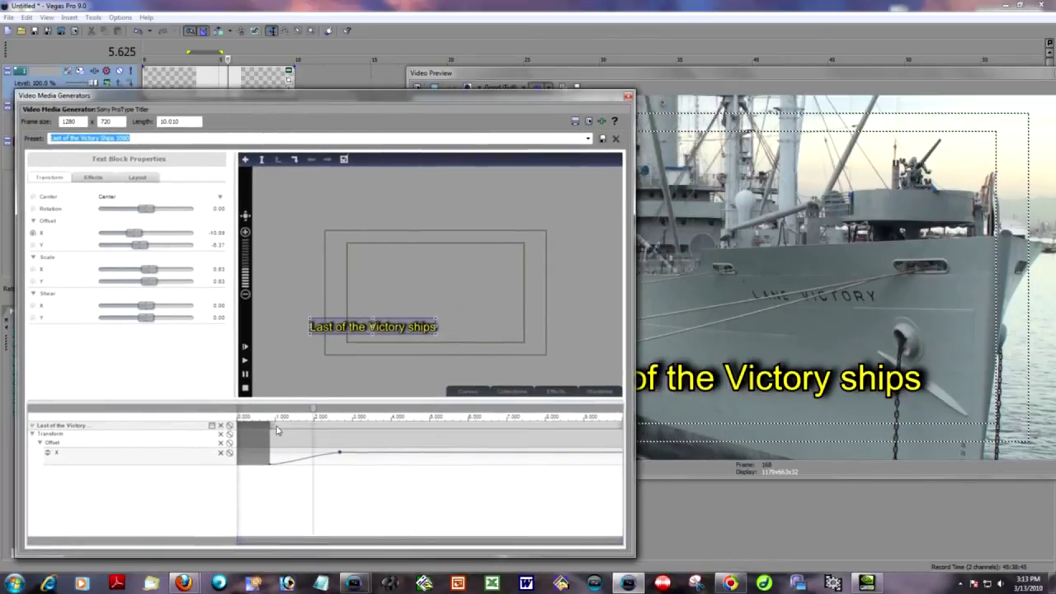
mouse_move(274, 430)
left_mouse_down()
mouse_move(434, 434)
mouse_move(414, 433)
left_mouse_up()
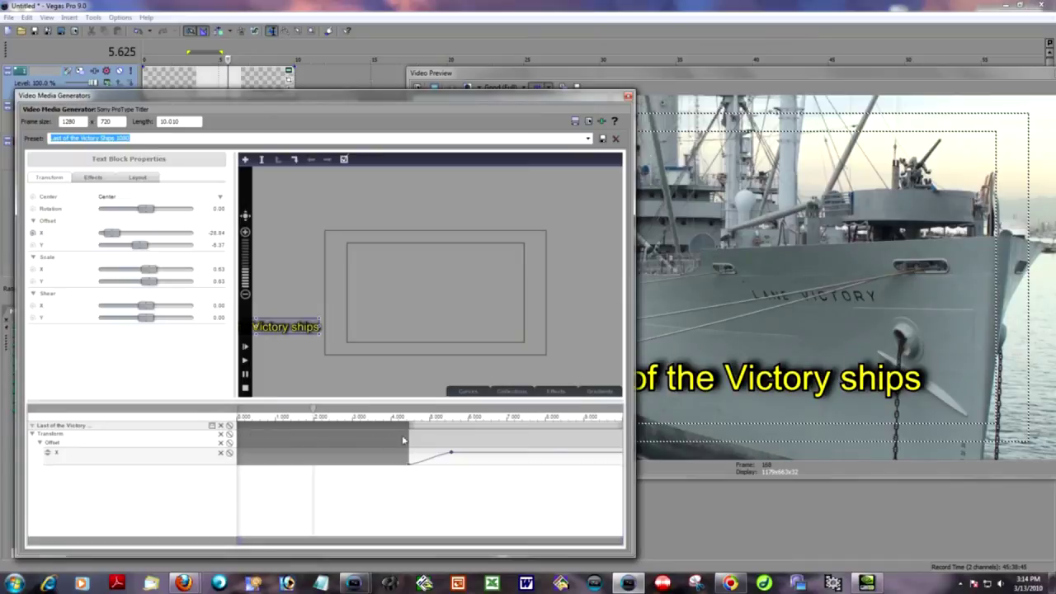
left_click_drag(322, 416, 283, 417)
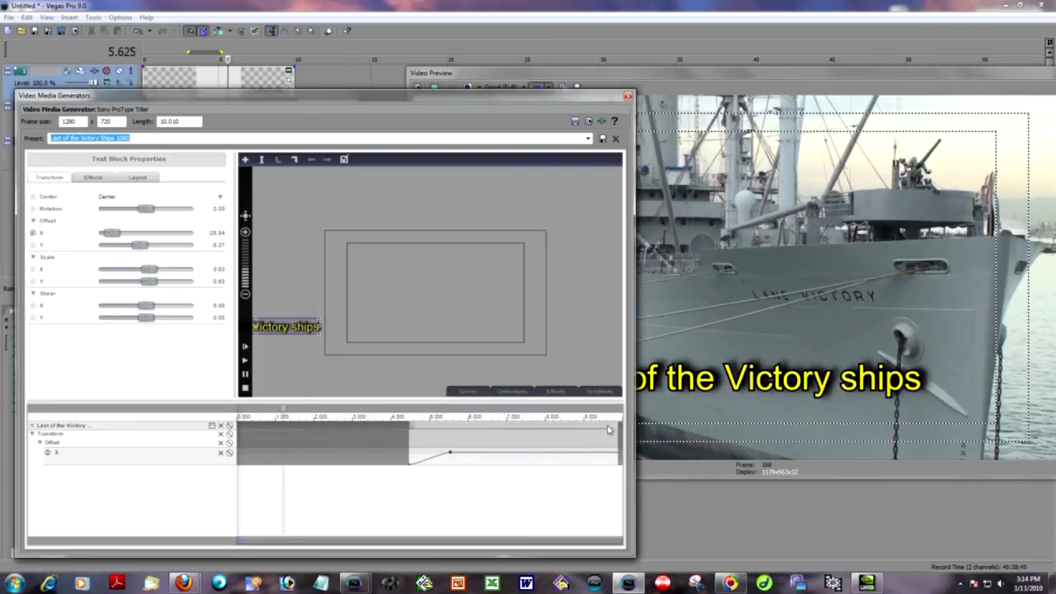
- Pull the end of the title's animation region back to about 8.5 s
left_click_drag(608, 429, 572, 435)
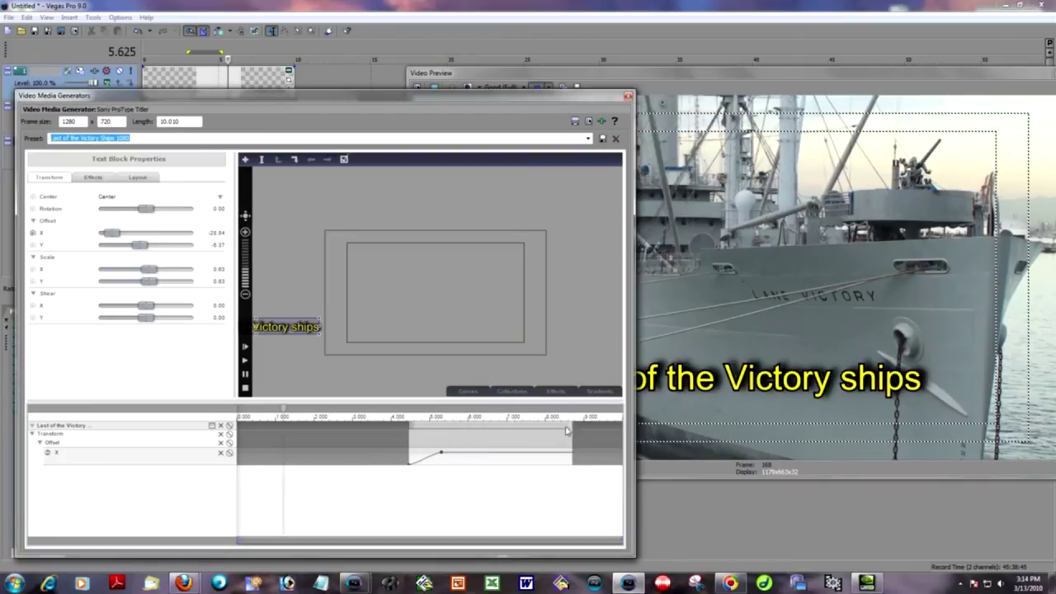
mouse_move(567, 430)
left_mouse_down()
mouse_move(546, 431)
mouse_move(598, 431)
mouse_move(564, 432)
mouse_move(579, 430)
left_mouse_up()
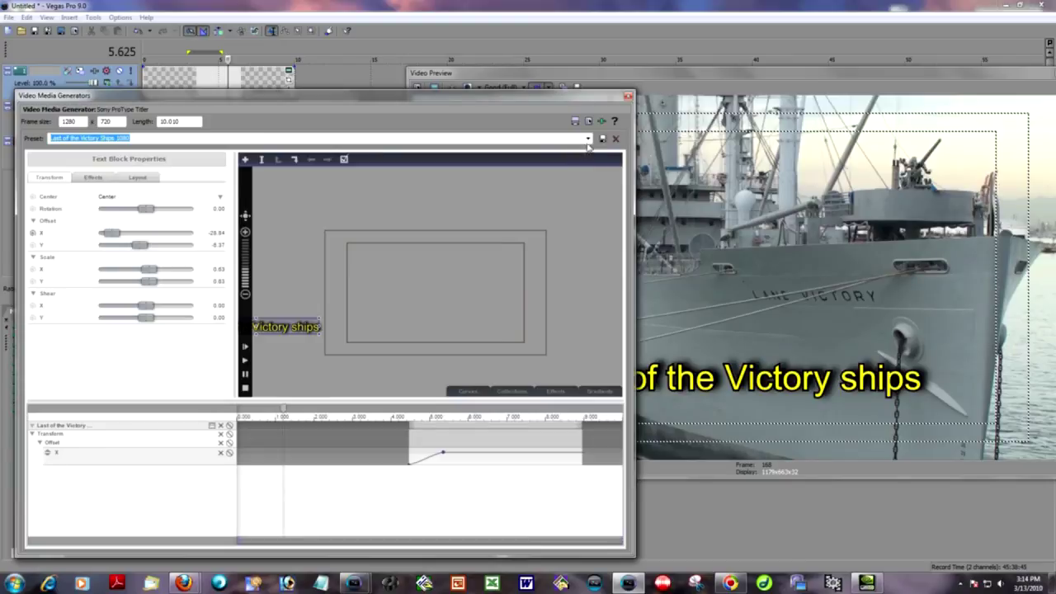
left_click(628, 97)
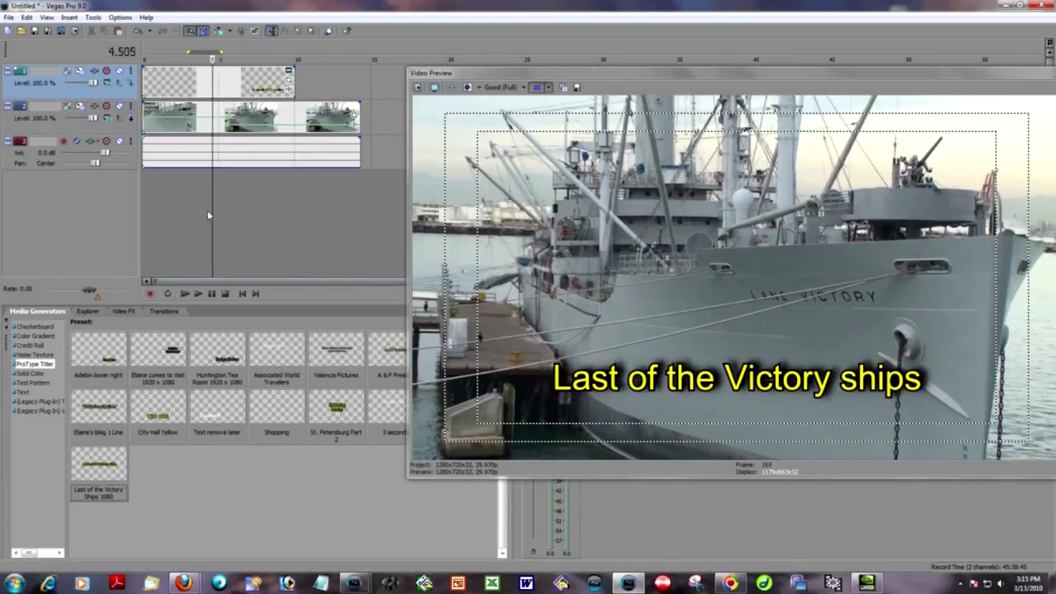
key("Home")
left_click(198, 294)
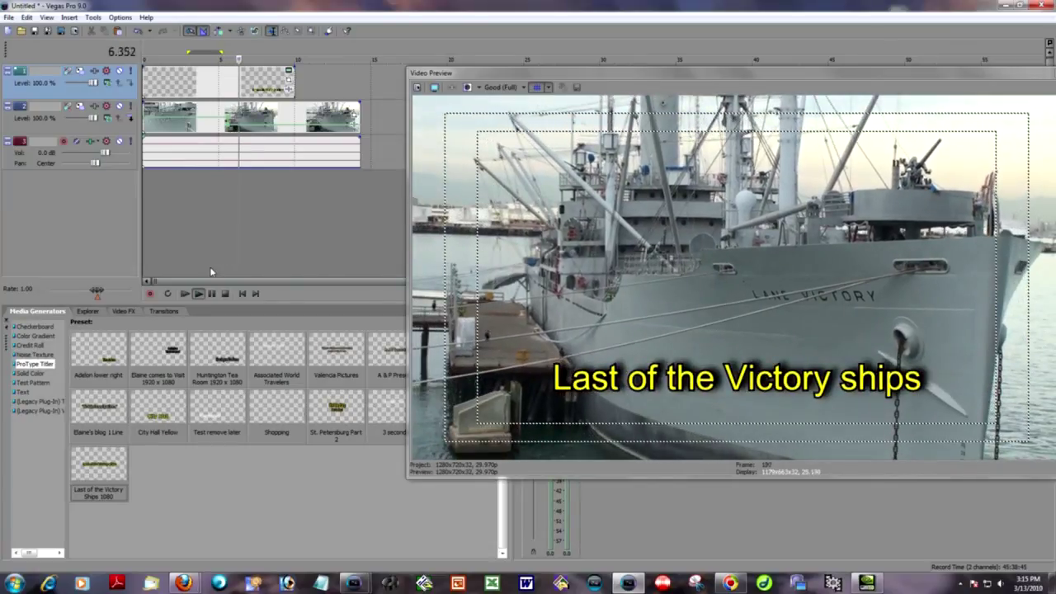
left_click(213, 295)
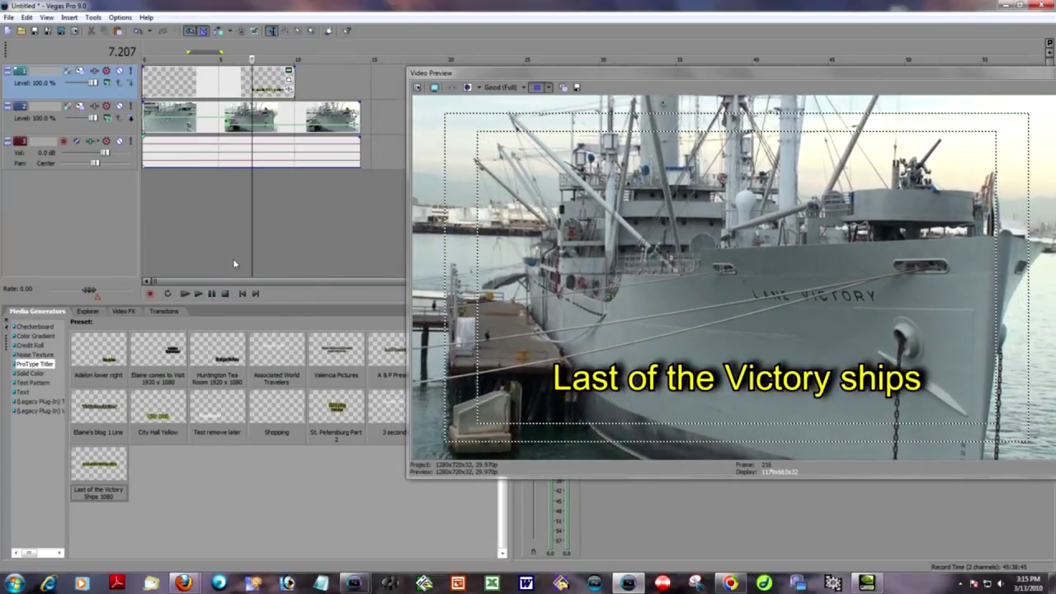
left_click(204, 239)
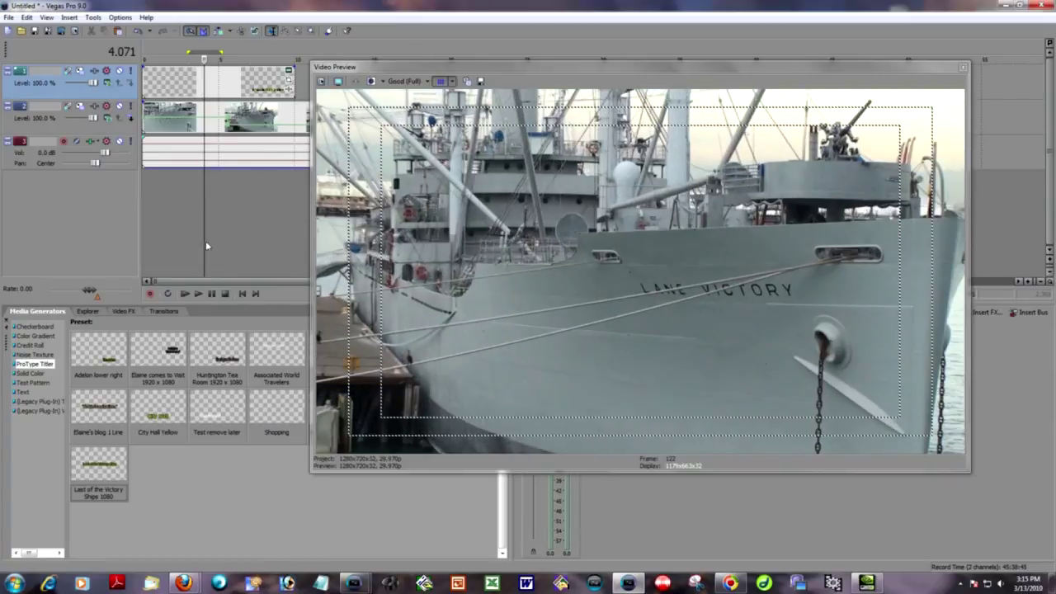
left_click(198, 294)
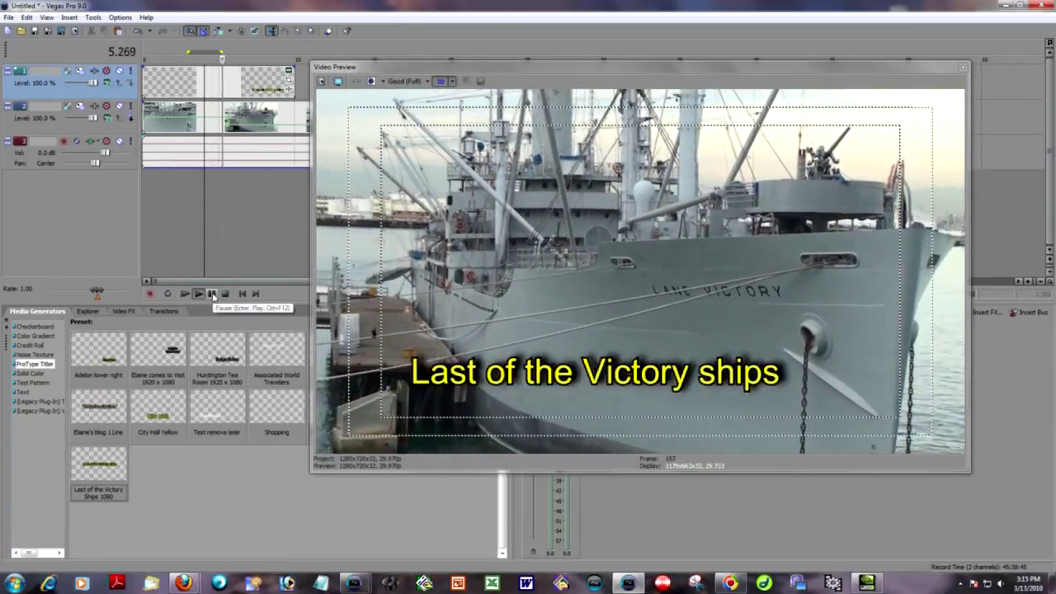
left_click(212, 296)
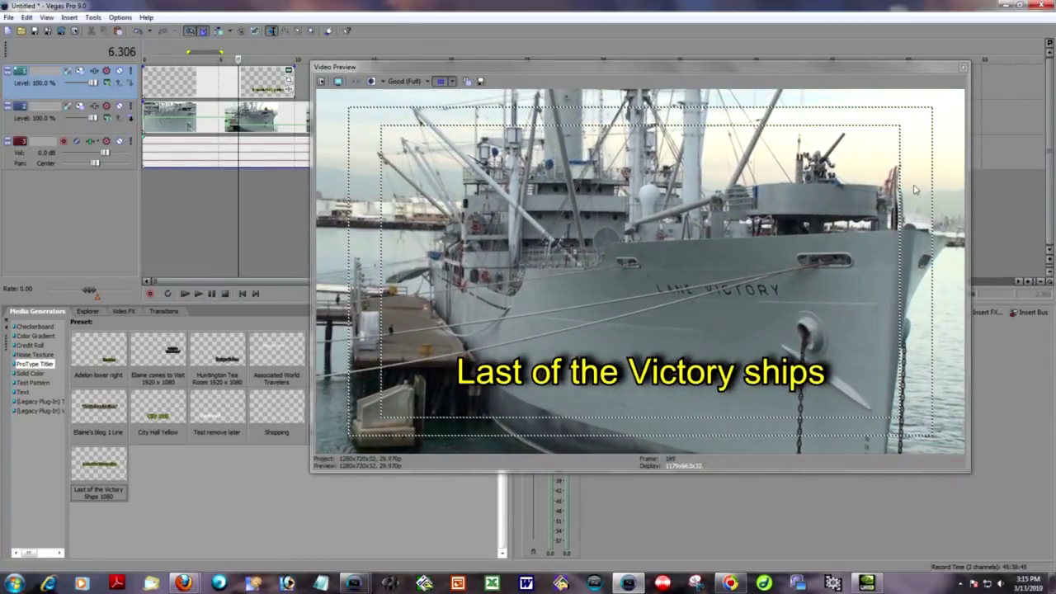